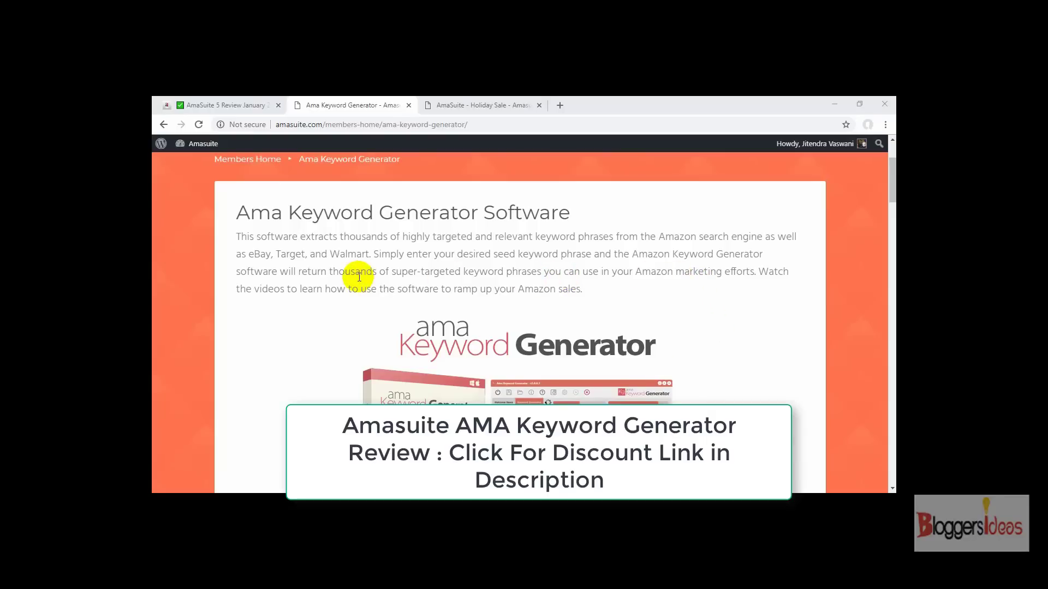
# Bring Ama Keyword Generator to the front and place the cursor in the empty Seed keywords box.
pyautogui.scroll(1, 296, 279)
pyautogui.scroll(1, 296, 279)
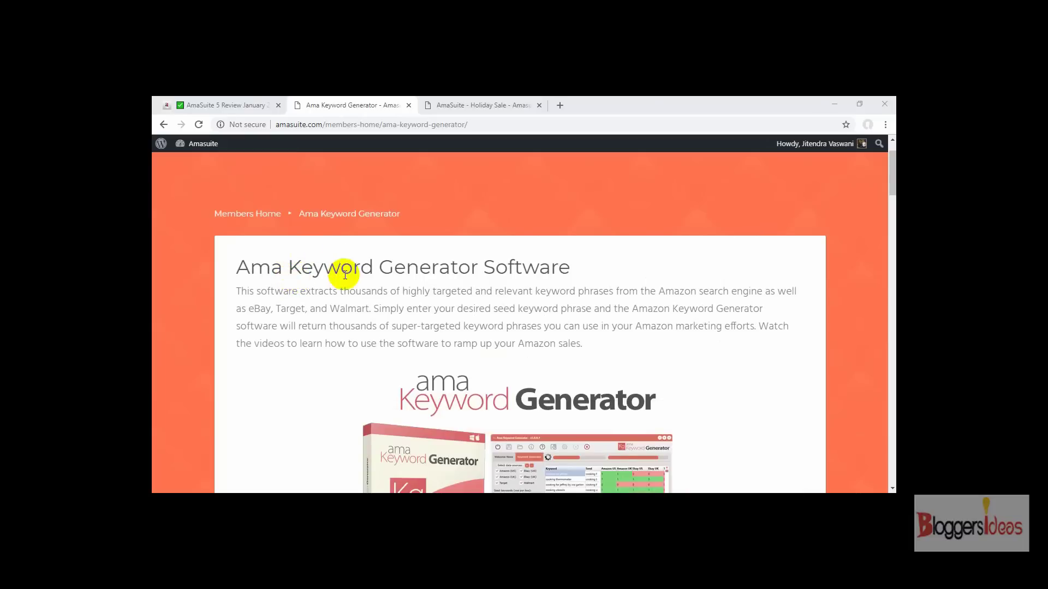
pyautogui.scroll(1, 348, 280)
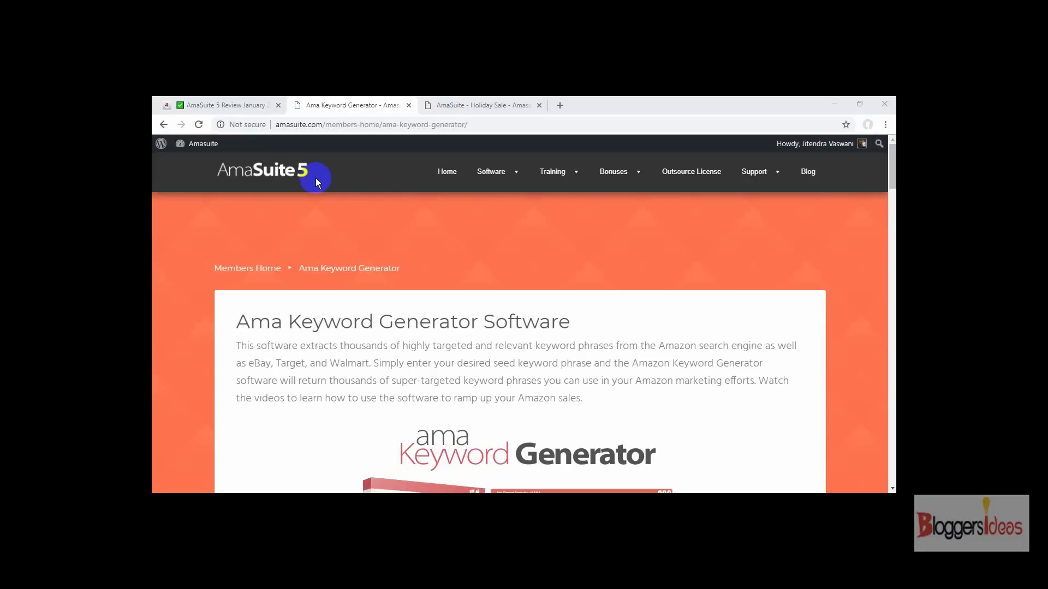
pyautogui.scroll(-1, 432, 347)
pyautogui.scroll(-2, 431, 347)
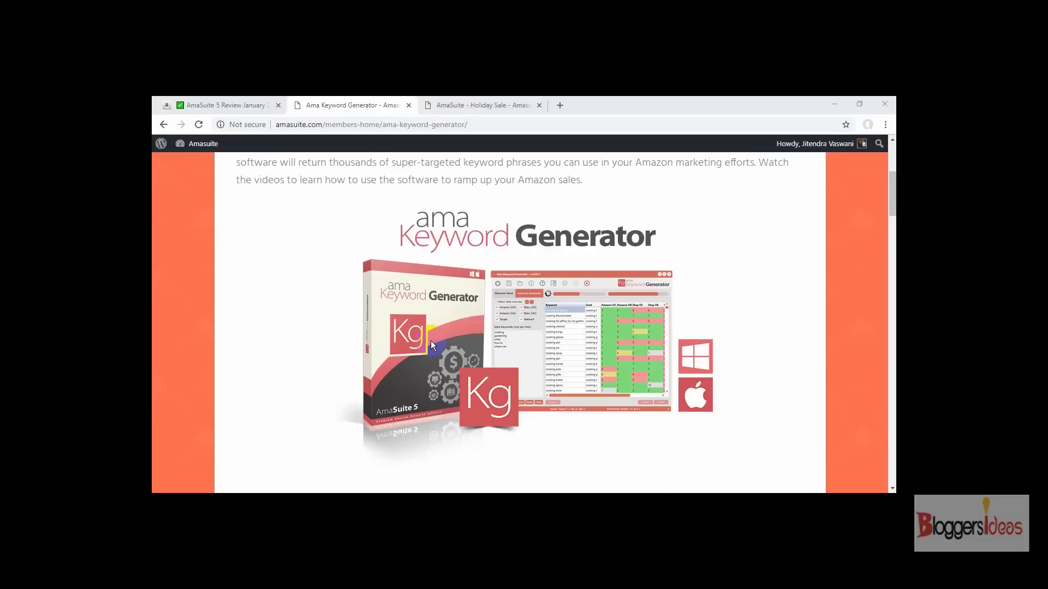
pyautogui.scroll(-2, 431, 342)
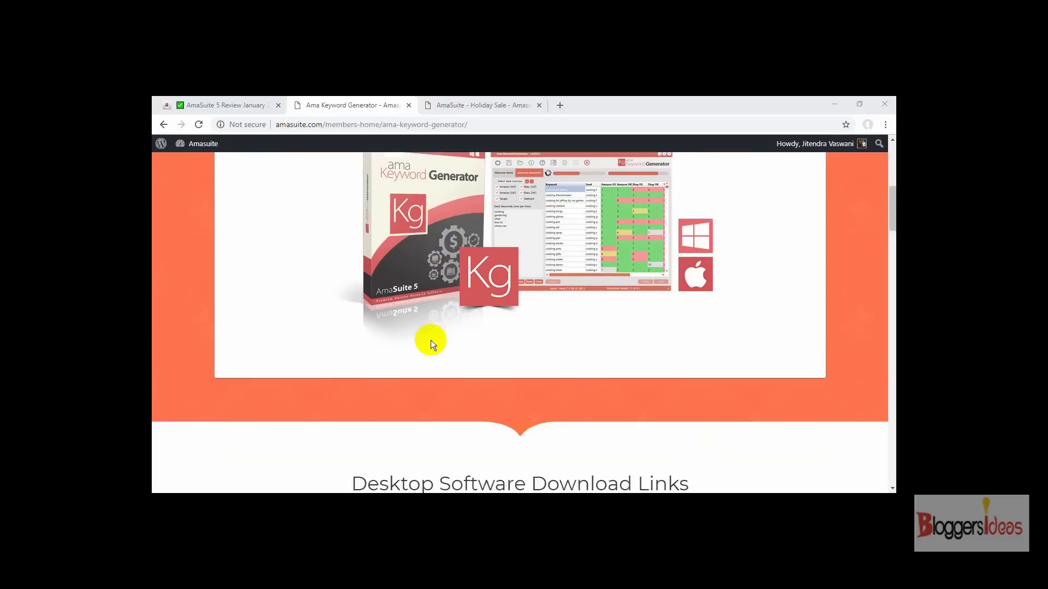
pyautogui.scroll(-2, 431, 342)
pyautogui.scroll(-4, 430, 339)
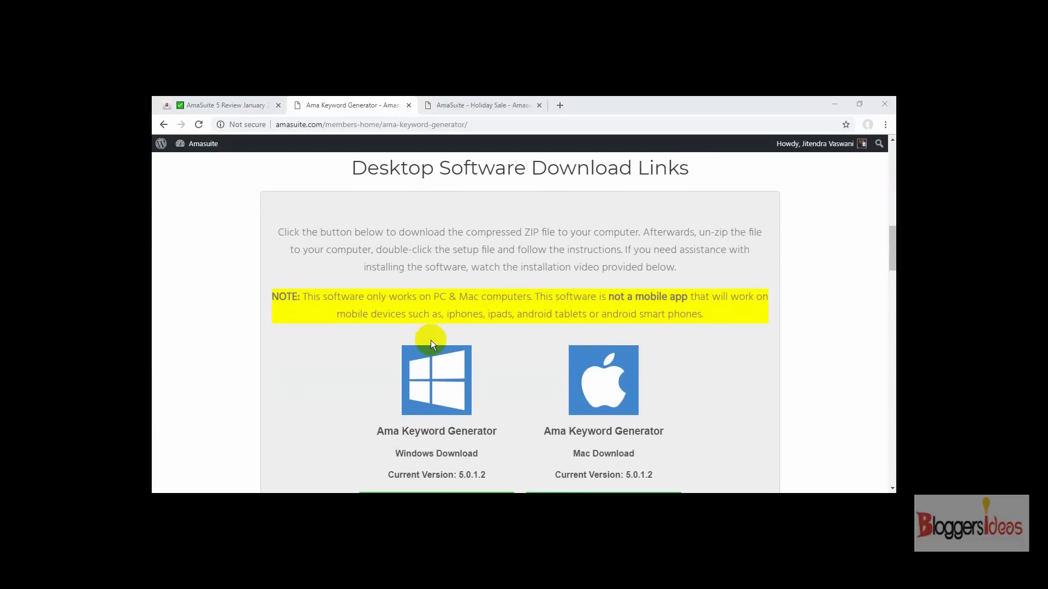
pyautogui.scroll(1, 430, 340)
pyautogui.click(431, 339)
pyautogui.scroll(10, 431, 339)
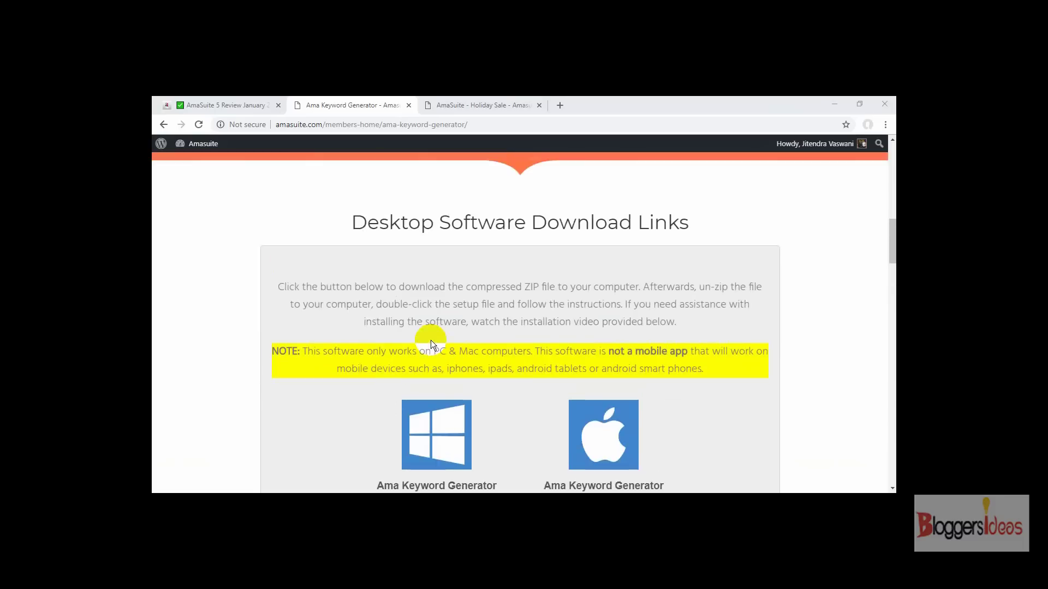
pyautogui.scroll(1, 430, 339)
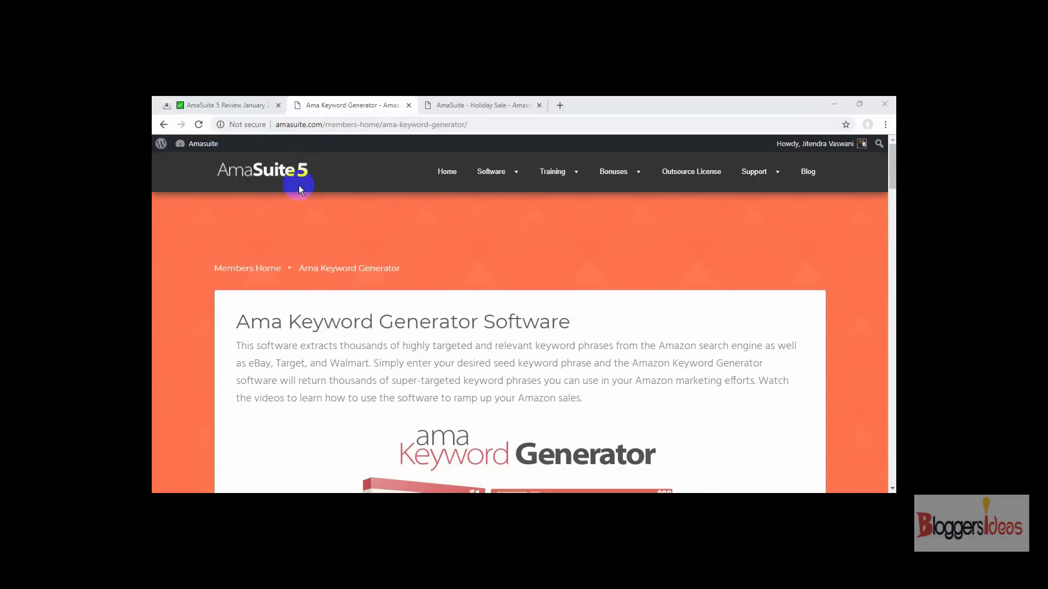
pyautogui.scroll(-2, 522, 282)
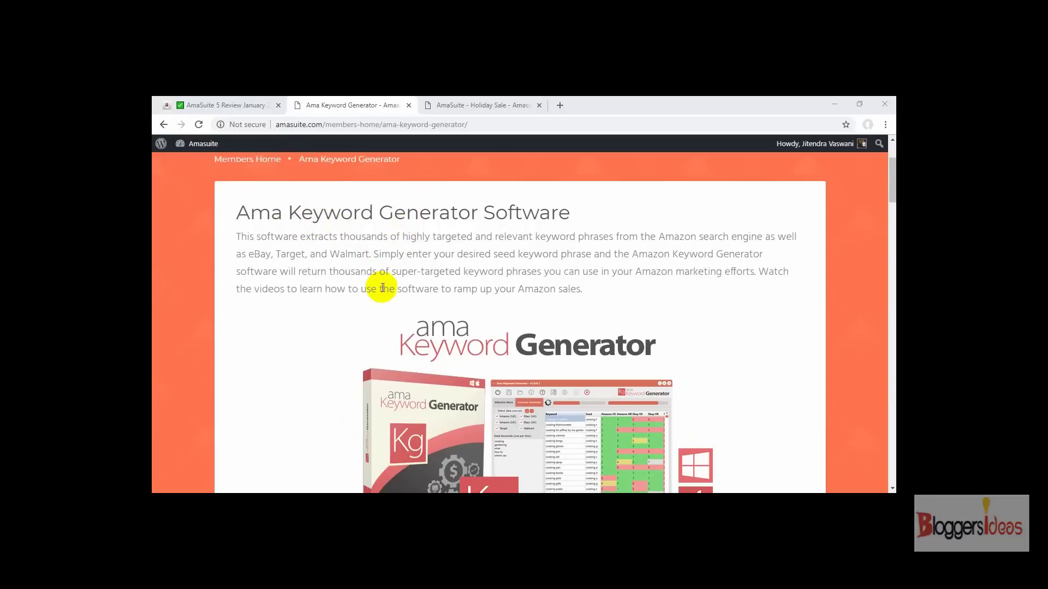
pyautogui.scroll(-1, 385, 288)
pyautogui.scroll(-1, 385, 288)
pyautogui.scroll(-2, 341, 296)
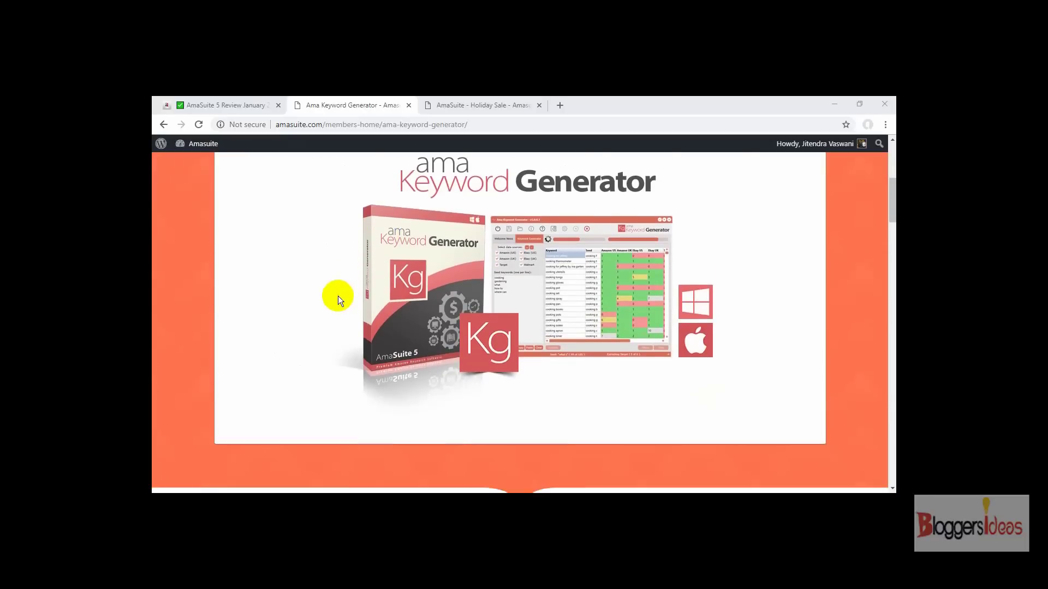
pyautogui.scroll(2, 303, 296)
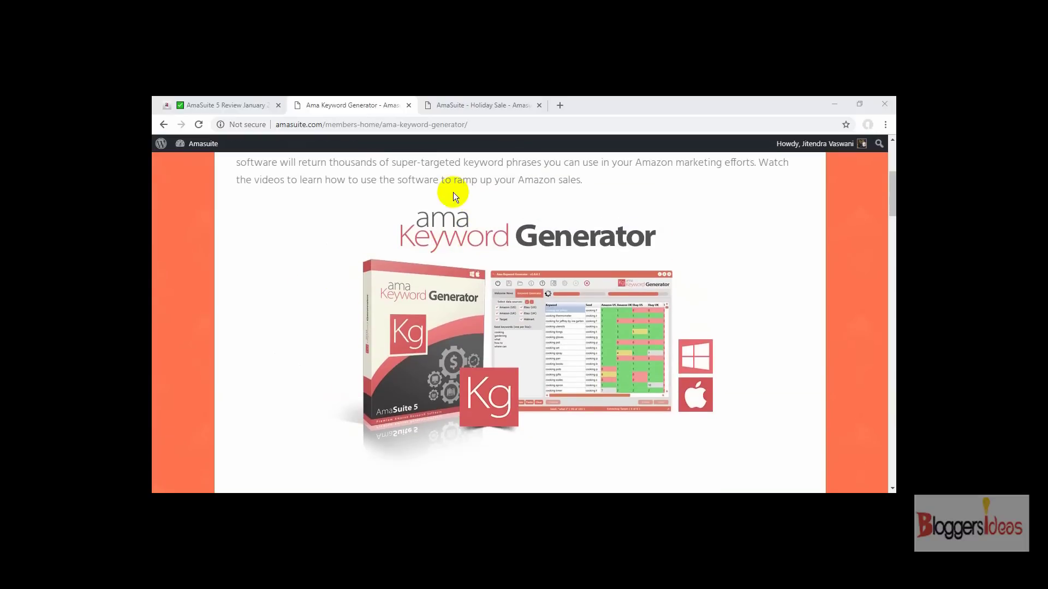
pyautogui.scroll(2, 453, 192)
pyautogui.scroll(-2, 426, 237)
pyautogui.scroll(-1, 305, 270)
pyautogui.scroll(-2, 283, 273)
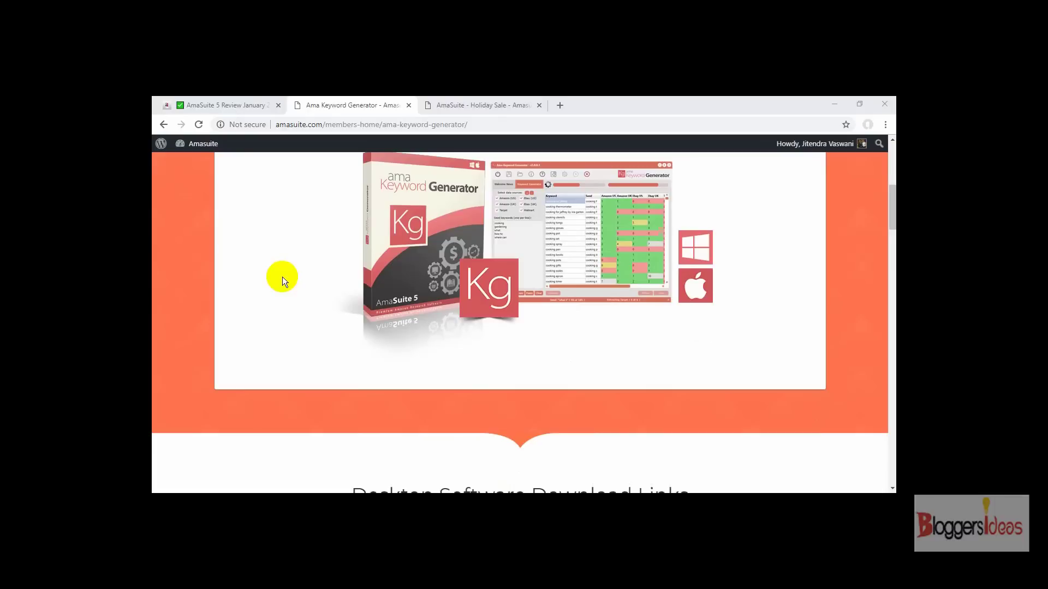
pyautogui.scroll(3, 282, 278)
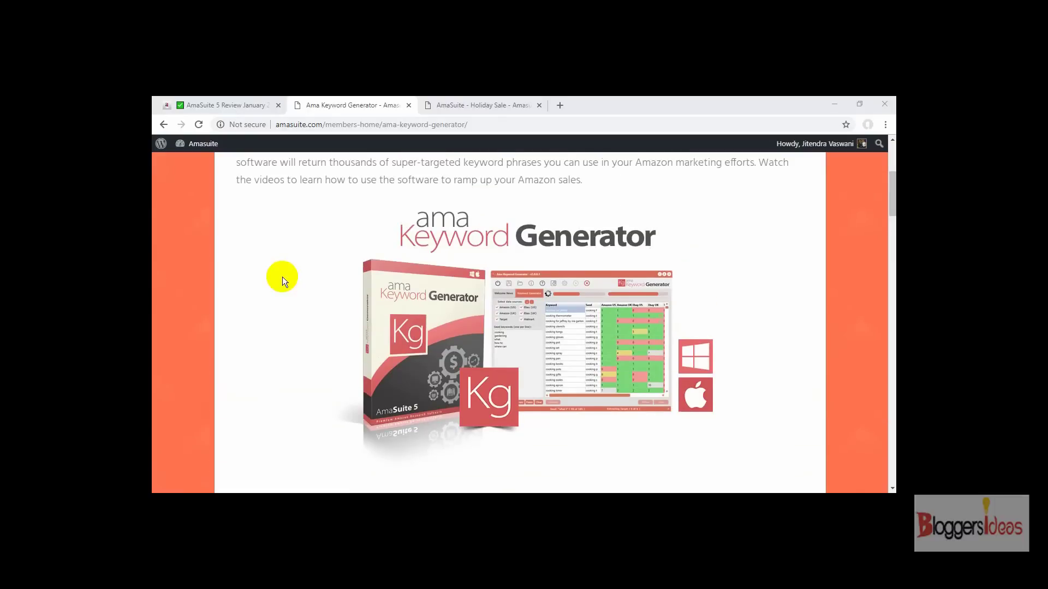
pyautogui.scroll(-1, 282, 276)
pyautogui.scroll(-4, 282, 276)
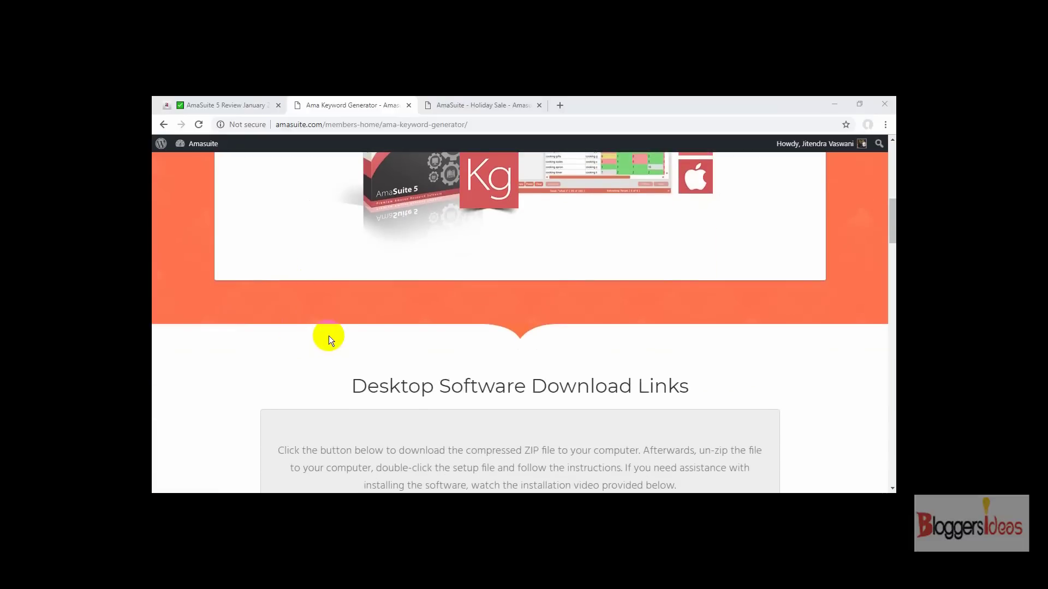
pyautogui.scroll(-2, 329, 336)
pyautogui.scroll(-3, 328, 328)
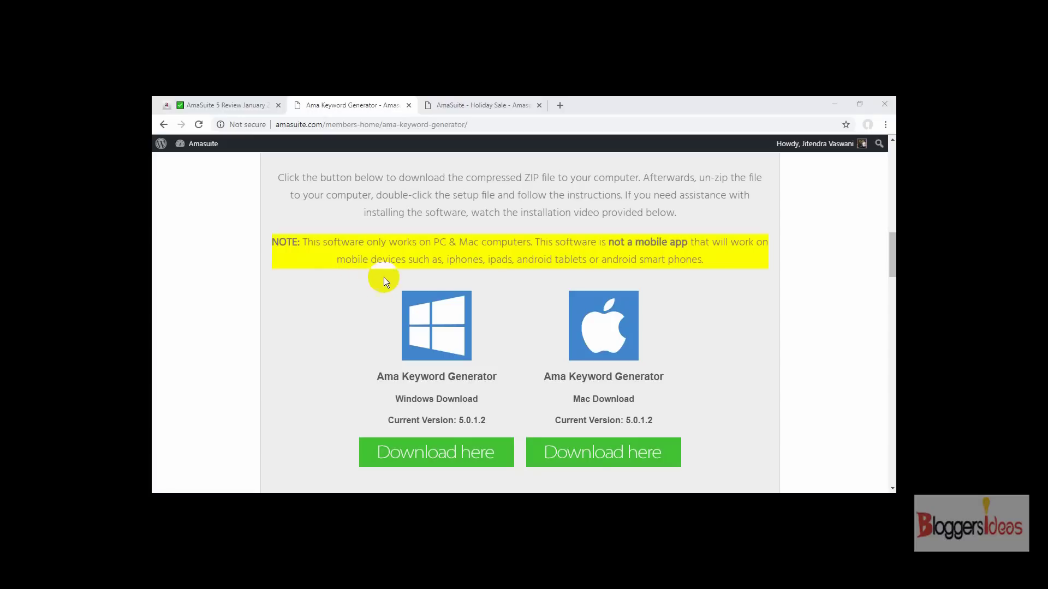
pyautogui.scroll(10, 428, 246)
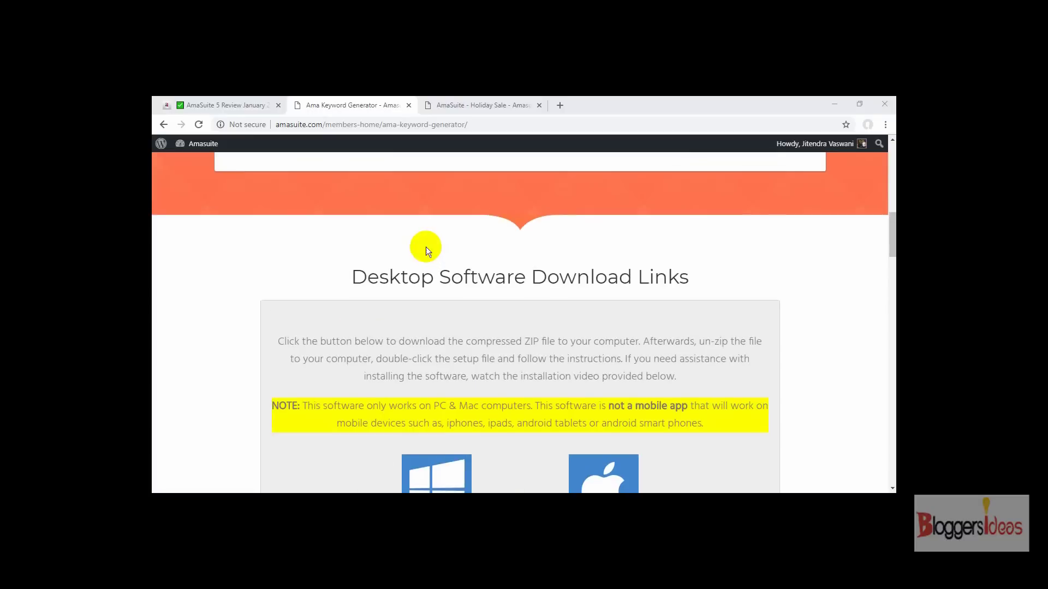
pyautogui.scroll(4, 424, 247)
pyautogui.scroll(1, 424, 251)
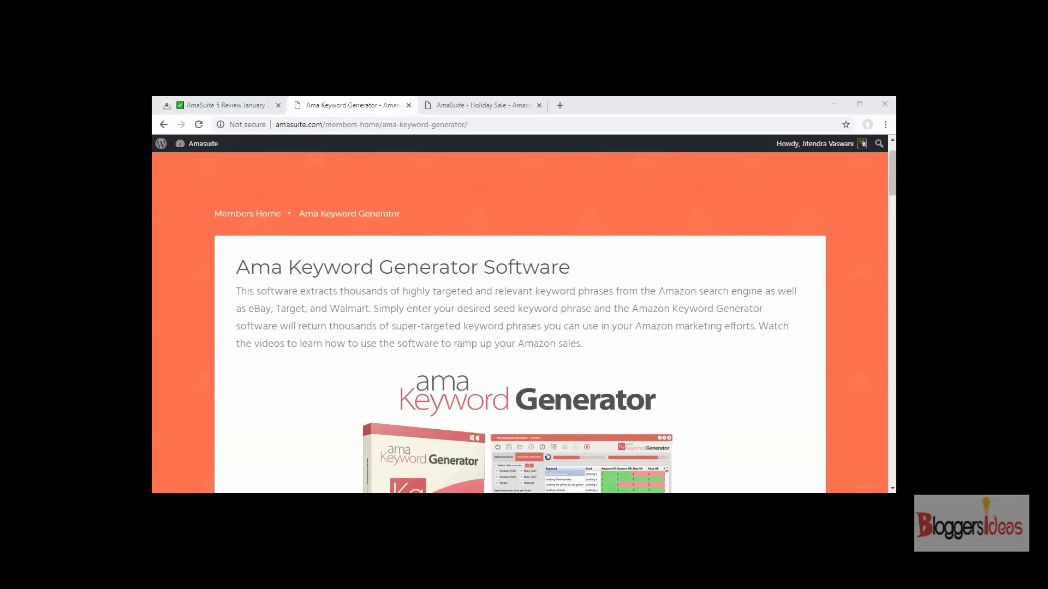
pyautogui.click(539, 491)
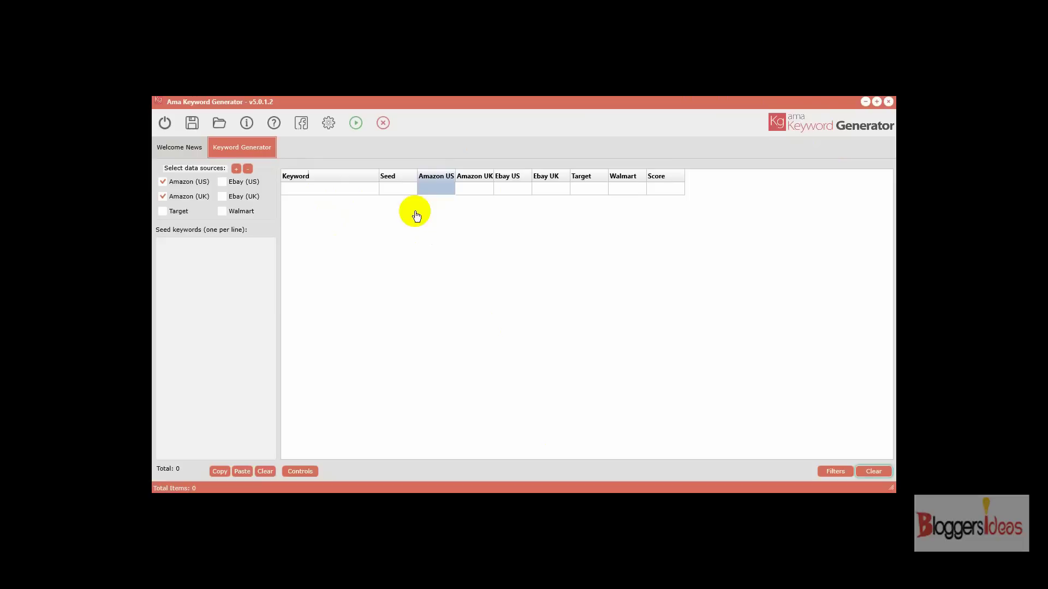
pyautogui.click(248, 263)
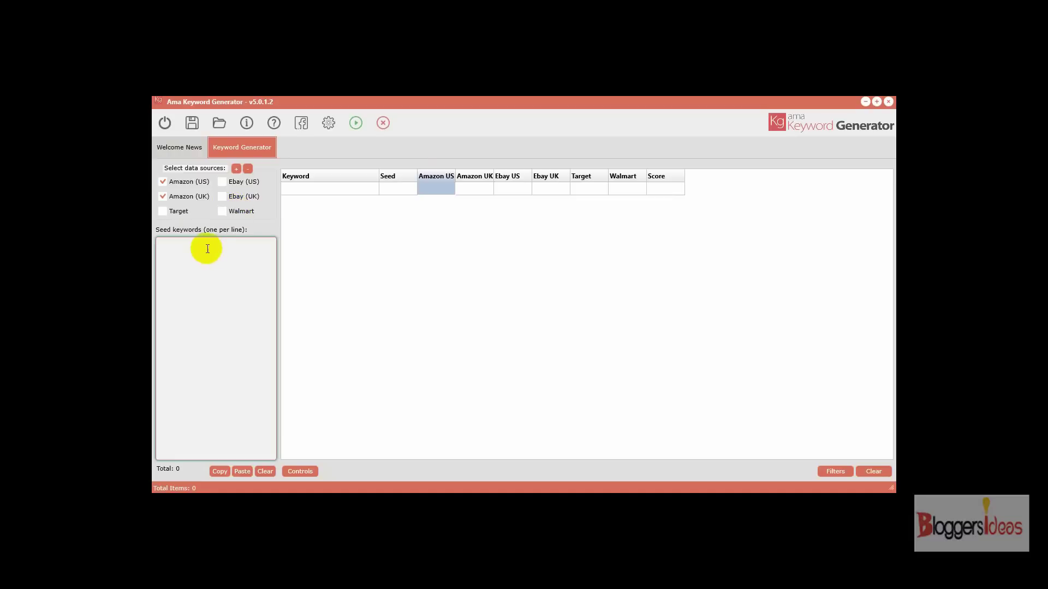
# Enter 'Laptop' and 'Skins' as seed keywords, deleting the extra 'Logo' line.
pyautogui.write('Laptop ')
pyautogui.write('Skins ')
pyautogui.write('Logo')
pyautogui.press('BackSpace')
pyautogui.press('BackSpace')
pyautogui.press('BackSpace')
pyautogui.press('BackSpace')
# Add Ebay (US), Target and Walmart as data sources and start the keyword extraction.
pyautogui.click(222, 185)
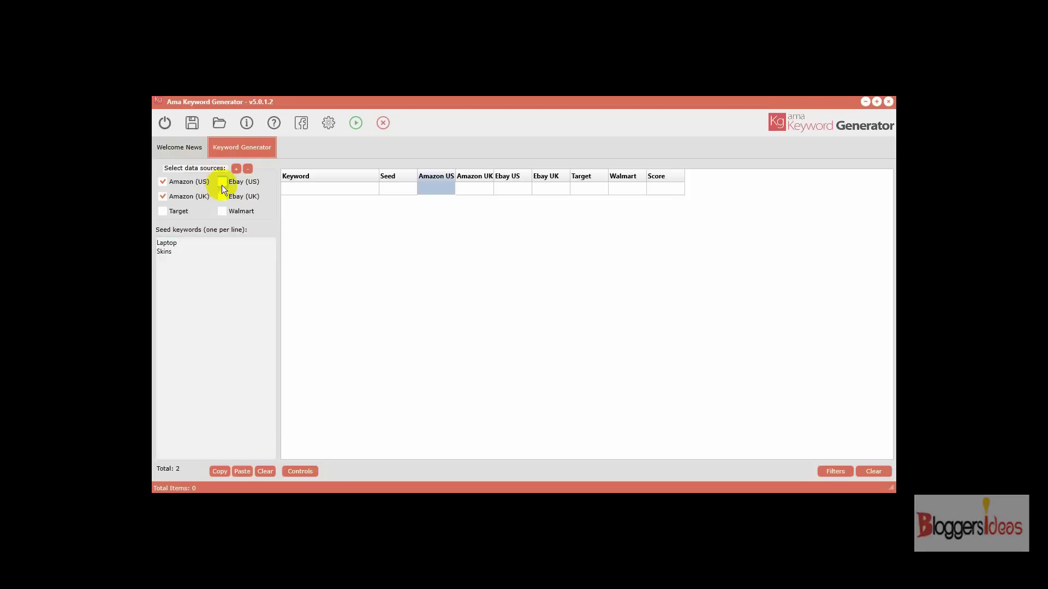
pyautogui.click(222, 212)
pyautogui.click(163, 212)
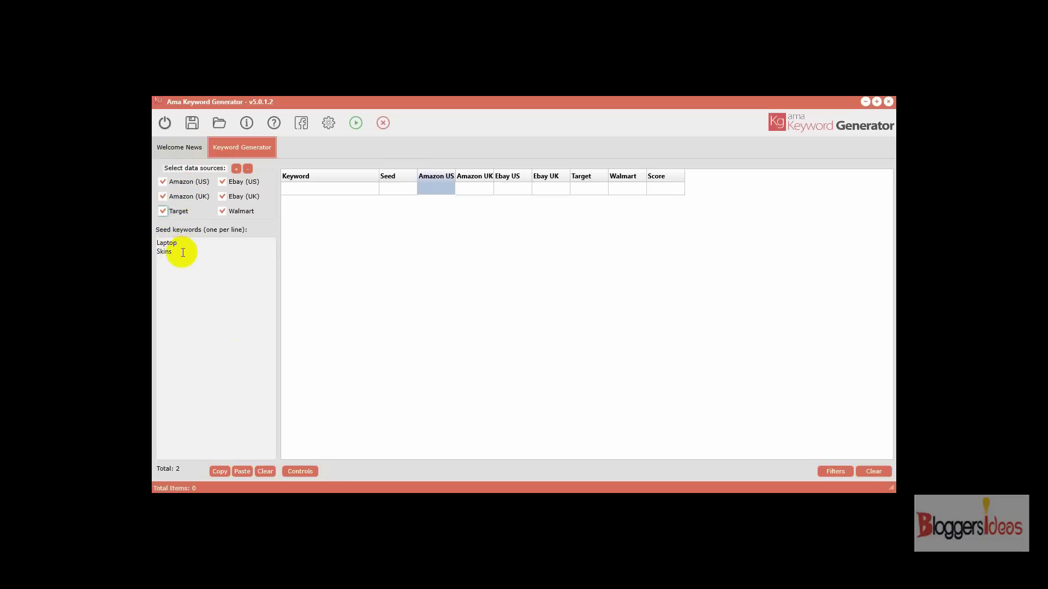
pyautogui.click(356, 127)
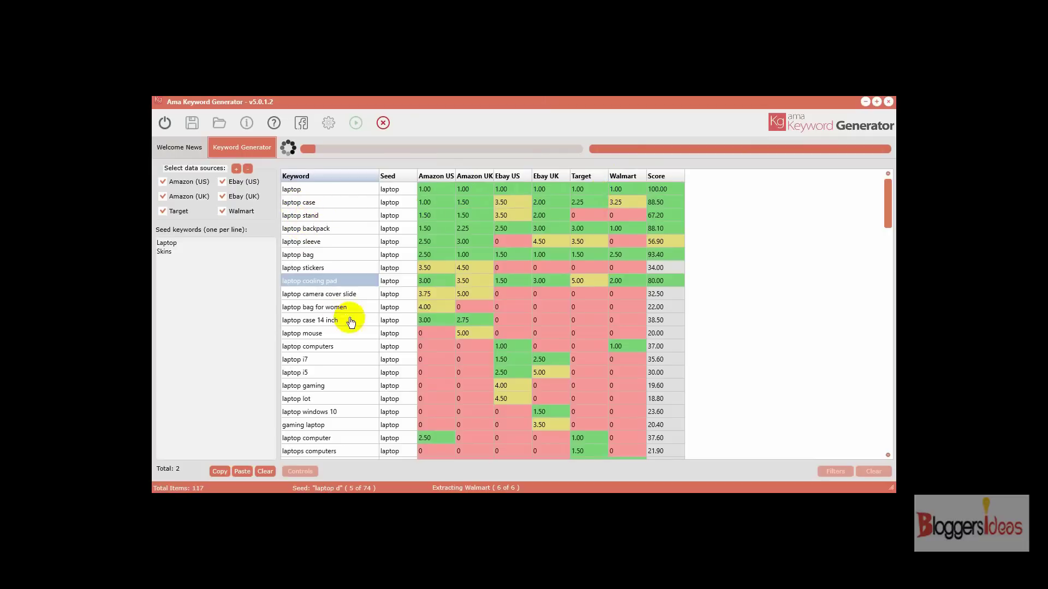
# Scroll the results table down and back to the top as results grow to 236 phrases.
pyautogui.scroll(-1, 338, 196)
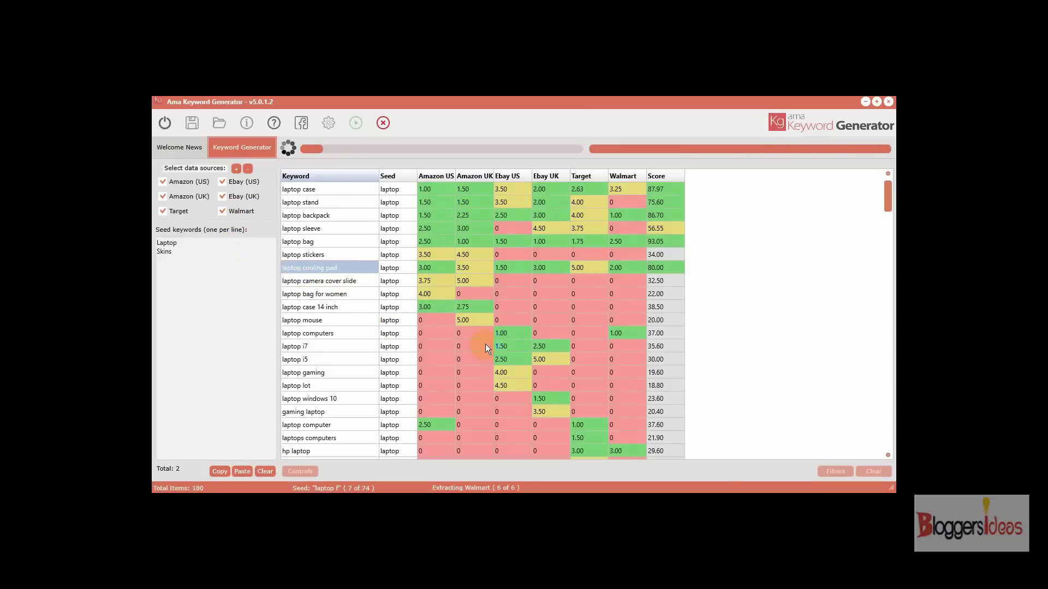
pyautogui.scroll(-1, 487, 338)
pyautogui.moveTo(892, 185); pyautogui.dragTo(862, 335)
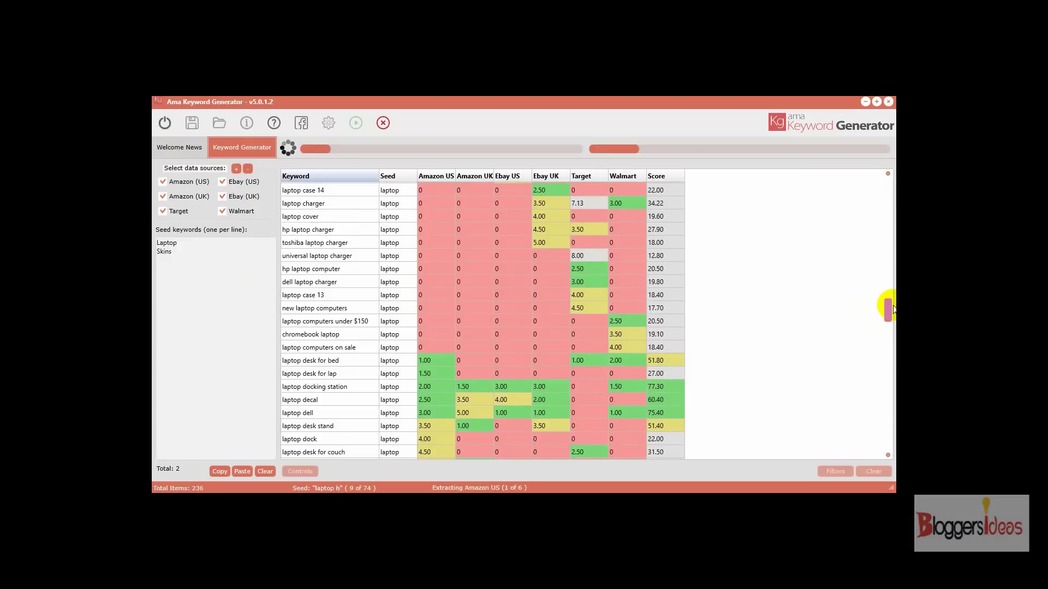
pyautogui.moveTo(884, 307); pyautogui.dragTo(892, 177)
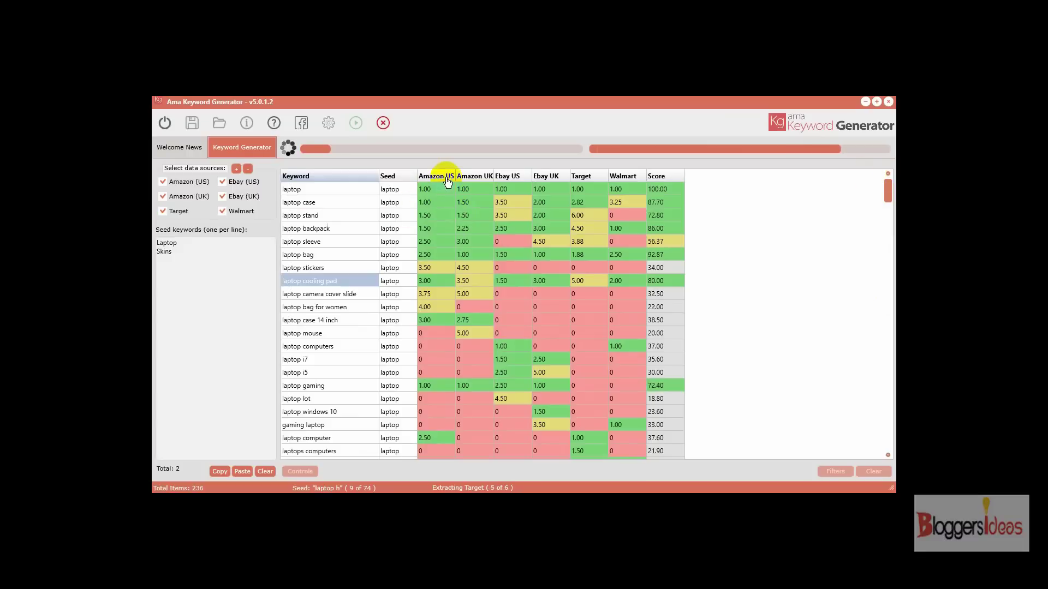
# Select the top keyword's Amazon US score, click into the seed list, then scroll the results.
pyautogui.click(432, 189)
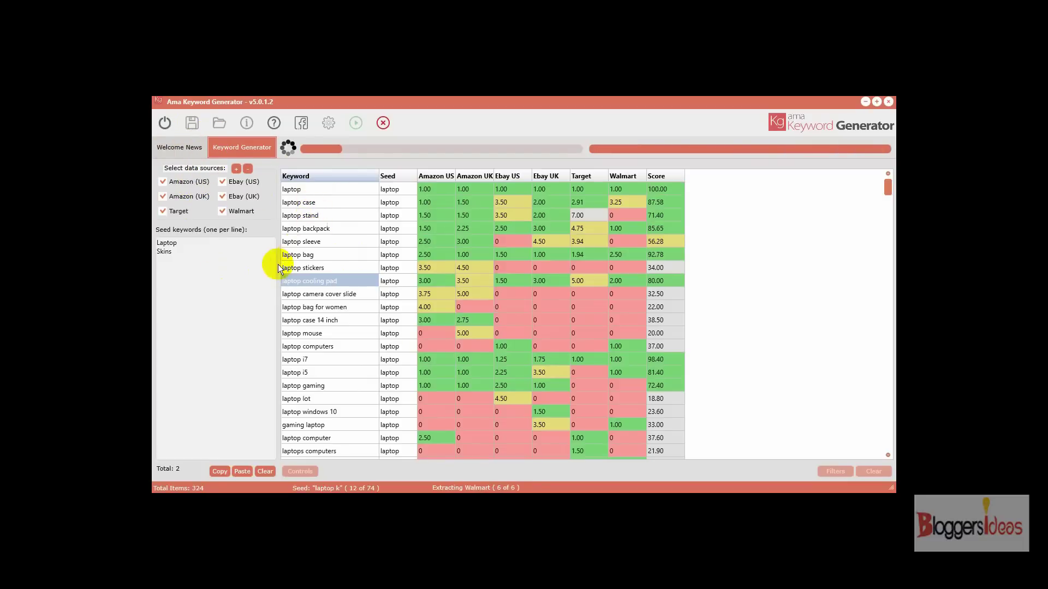
pyautogui.click(250, 334)
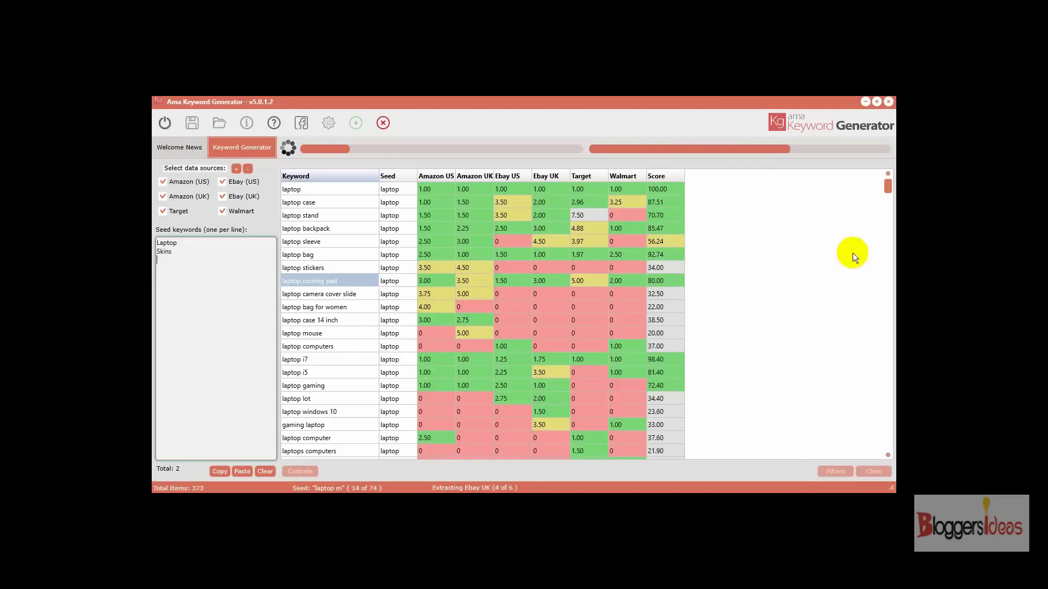
pyautogui.moveTo(884, 189); pyautogui.dragTo(876, 273)
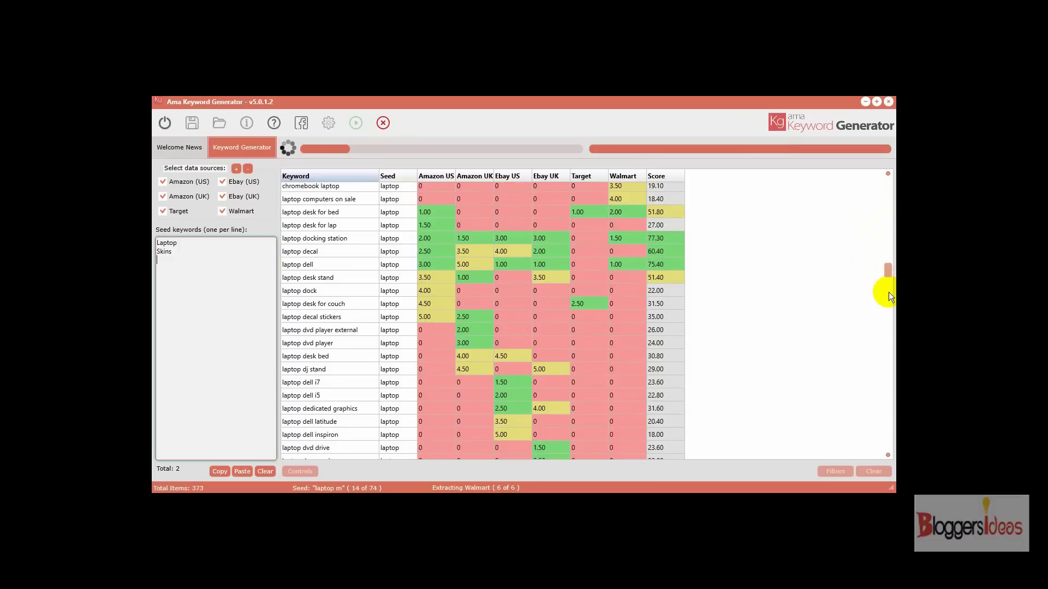
# Return the results table to the top and scroll slightly as results reach 501 phrases.
pyautogui.click(888, 293)
pyautogui.moveTo(888, 277); pyautogui.dragTo(890, 187)
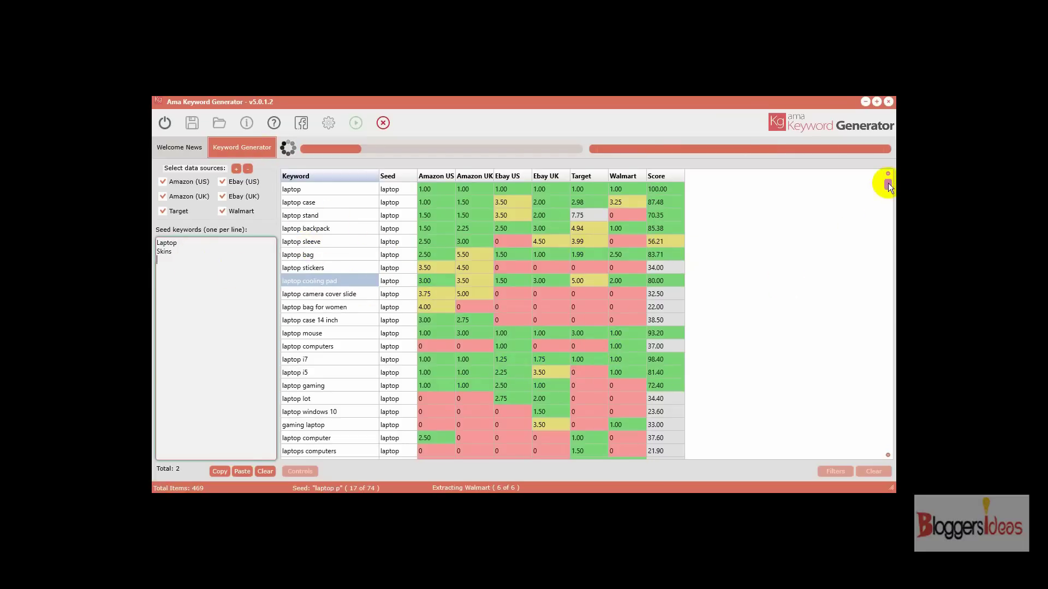
pyautogui.scroll(-1, 886, 224)
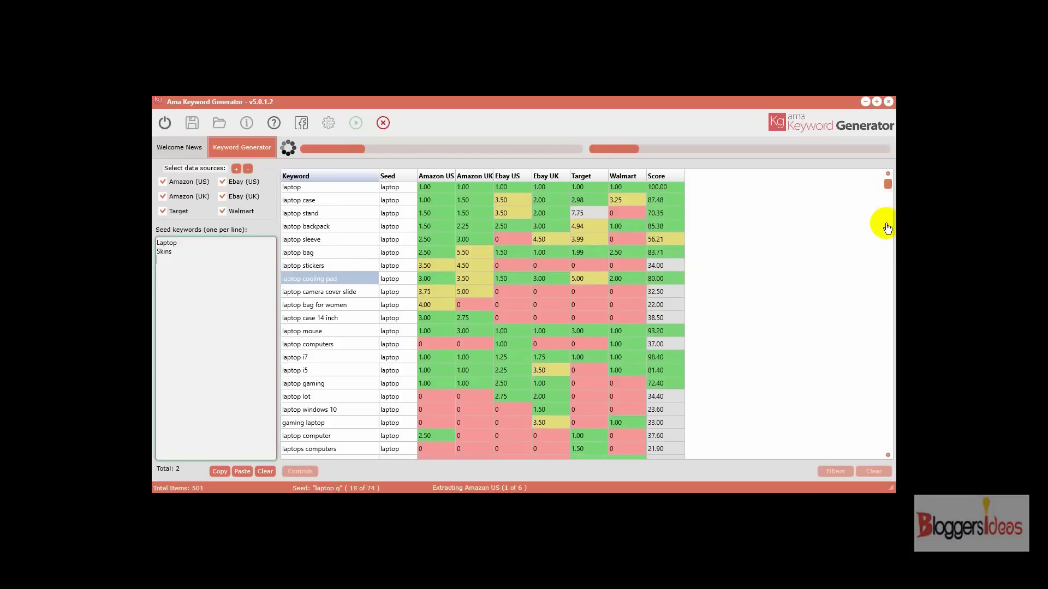
pyautogui.scroll(-1, 886, 229)
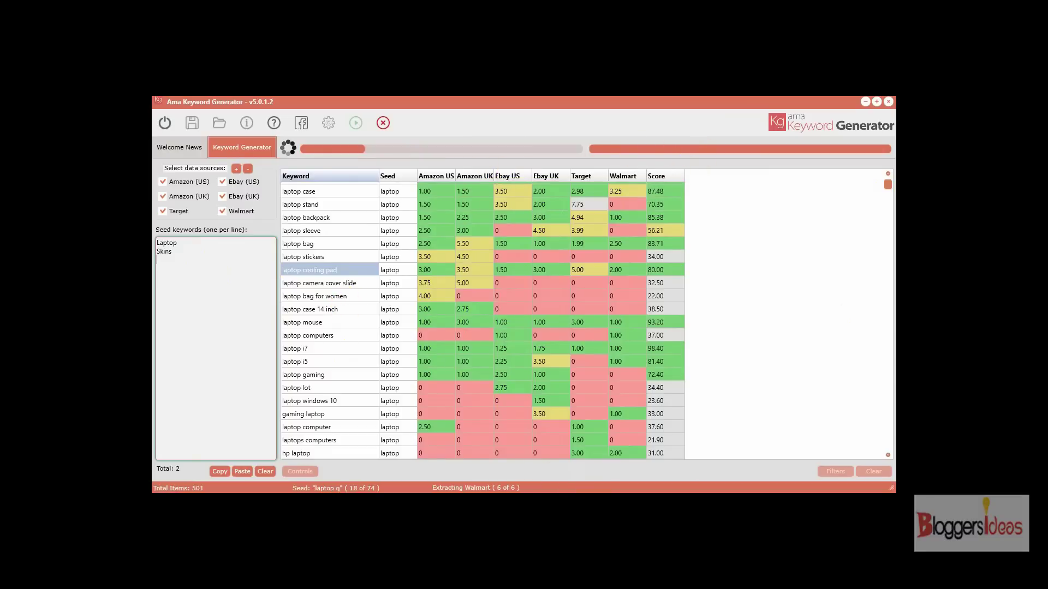
# Use the toolbar power button to close the program, bringing up the Confirm save dialog.
pyautogui.click(165, 123)
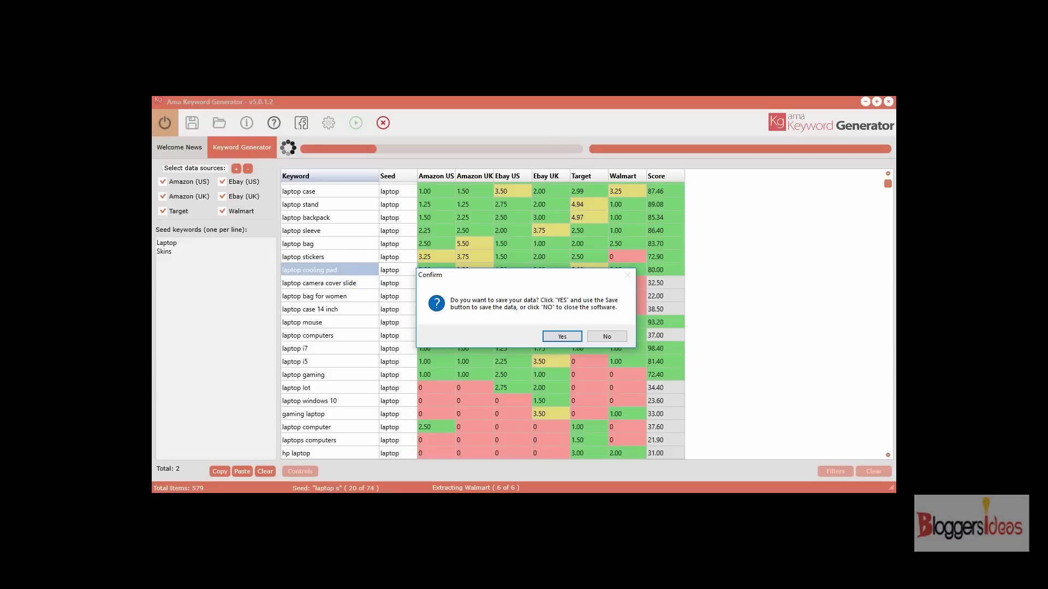
# Switch to the Chrome window showing the Ama Keyword Generator Software members page.
pyautogui.moveTo(540, 499)
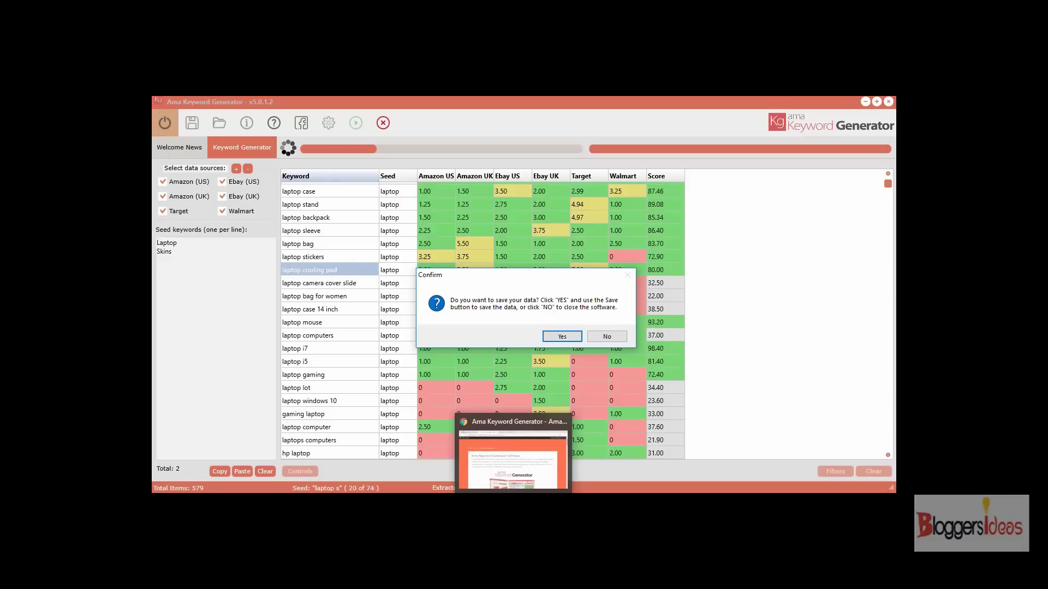
pyautogui.click(513, 453)
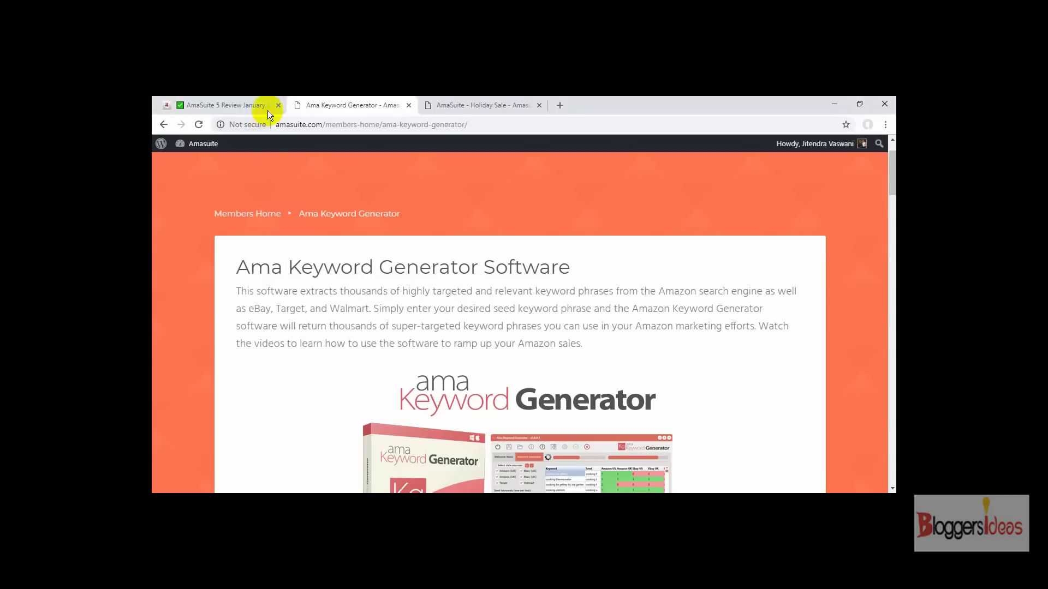
# Open the AmaSuite 5 Review tab and scroll up through the article to its title.
pyautogui.click(251, 110)
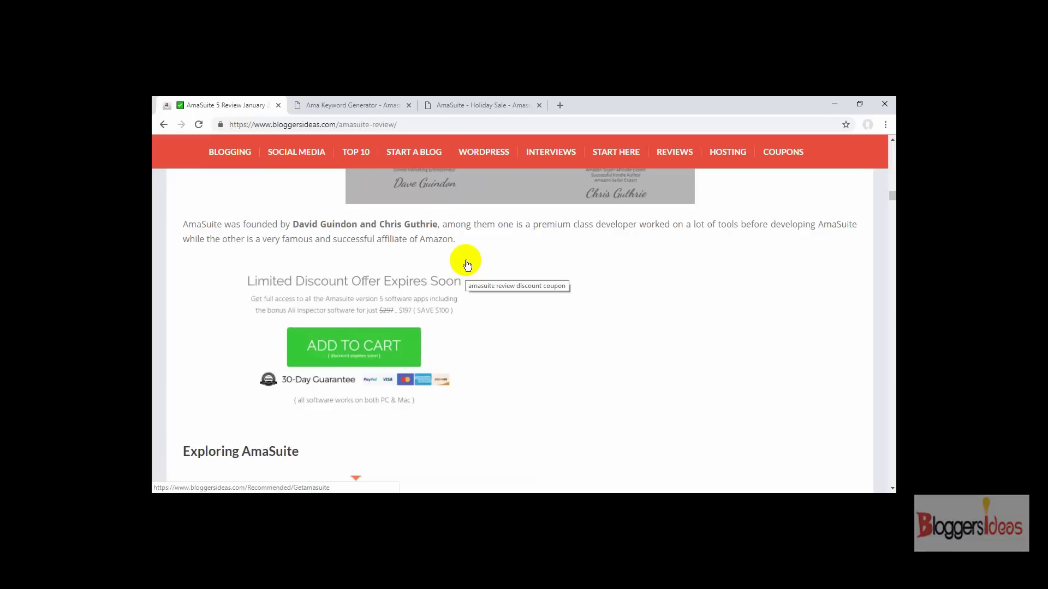
pyautogui.scroll(6, 469, 246)
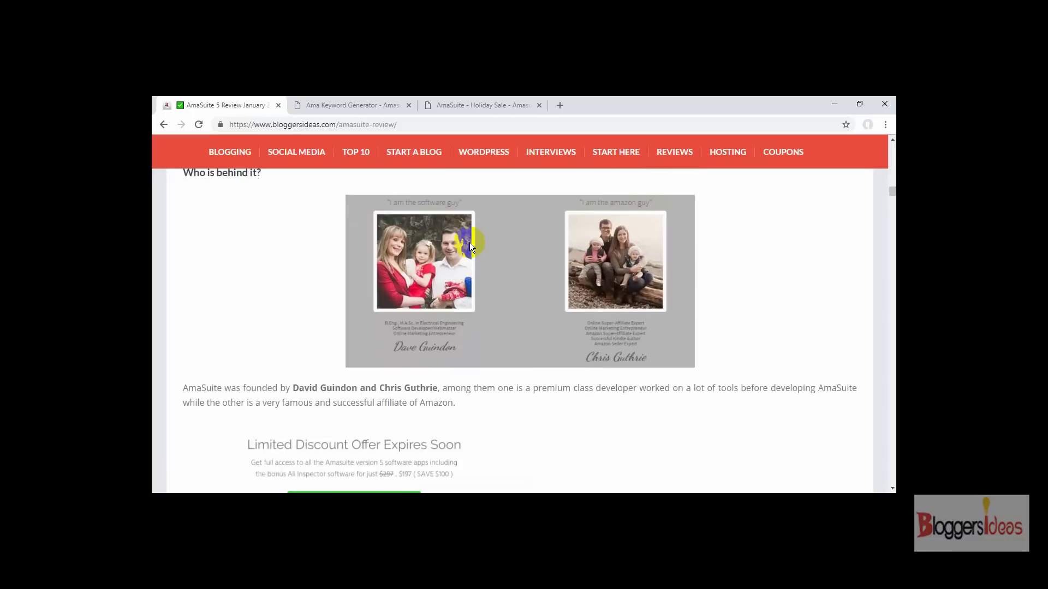
pyautogui.scroll(10, 471, 247)
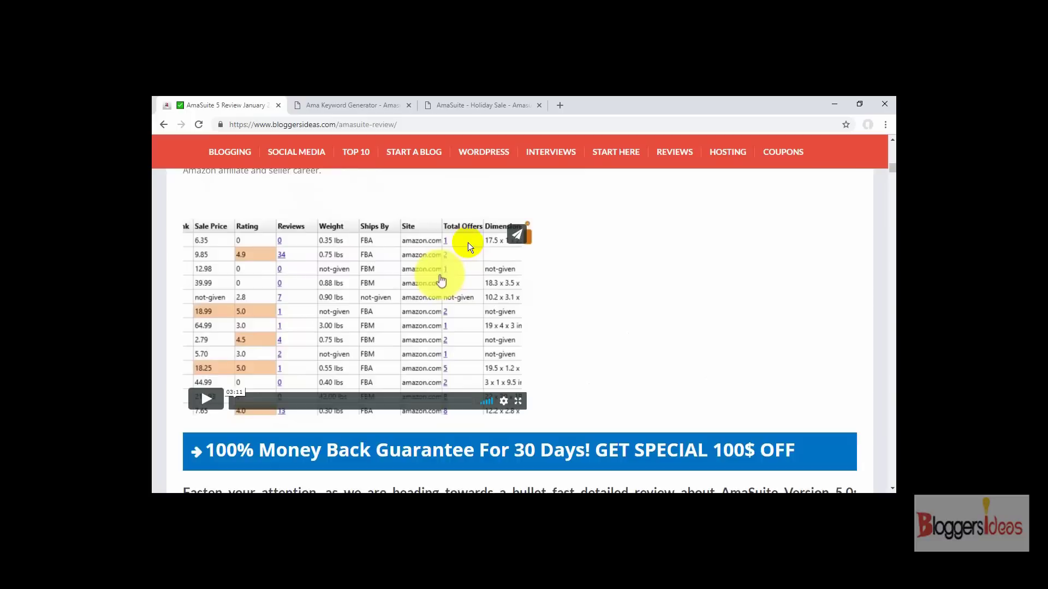
pyautogui.scroll(5, 467, 246)
pyautogui.scroll(1, 467, 245)
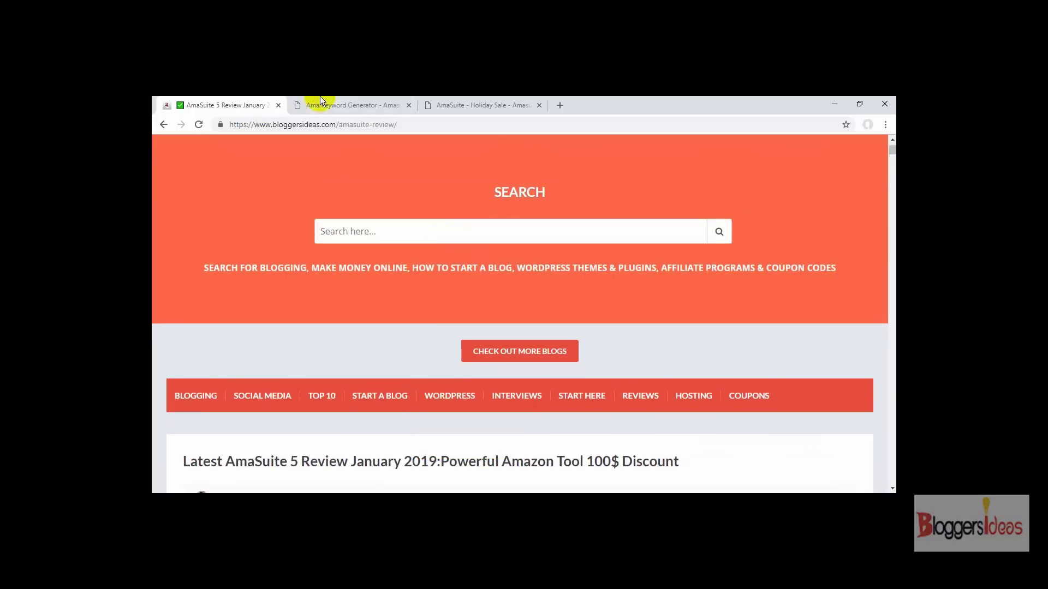
pyautogui.moveTo(351, 199); pyautogui.dragTo(431, 362)
pyautogui.scroll(-4, 431, 363)
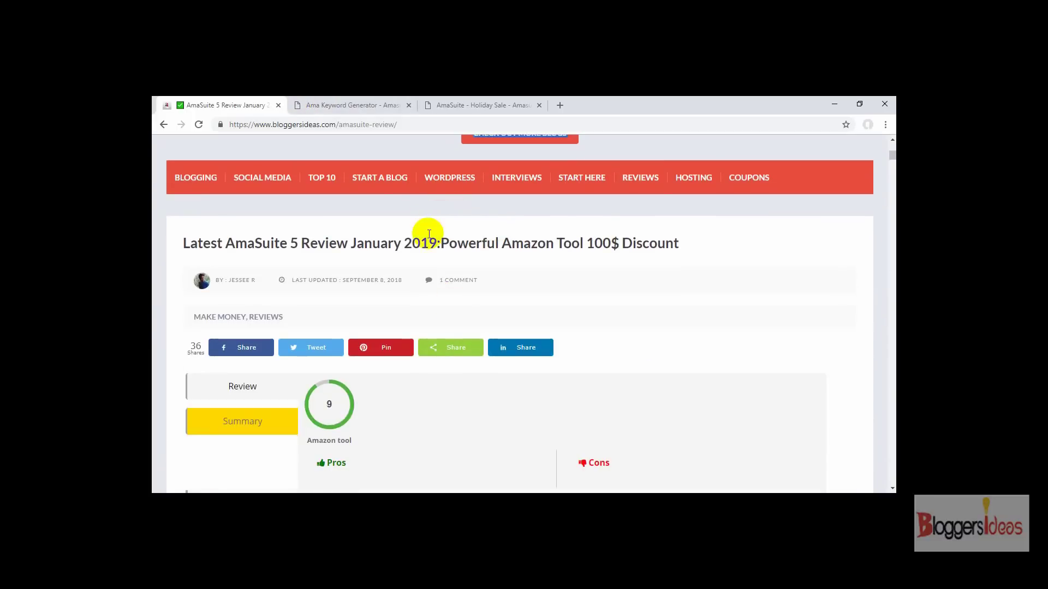
pyautogui.click(327, 105)
# Open the AmaSuite - Holiday Sale tab and scroll to the $97 ADD TO CART offer.
pyautogui.click(470, 105)
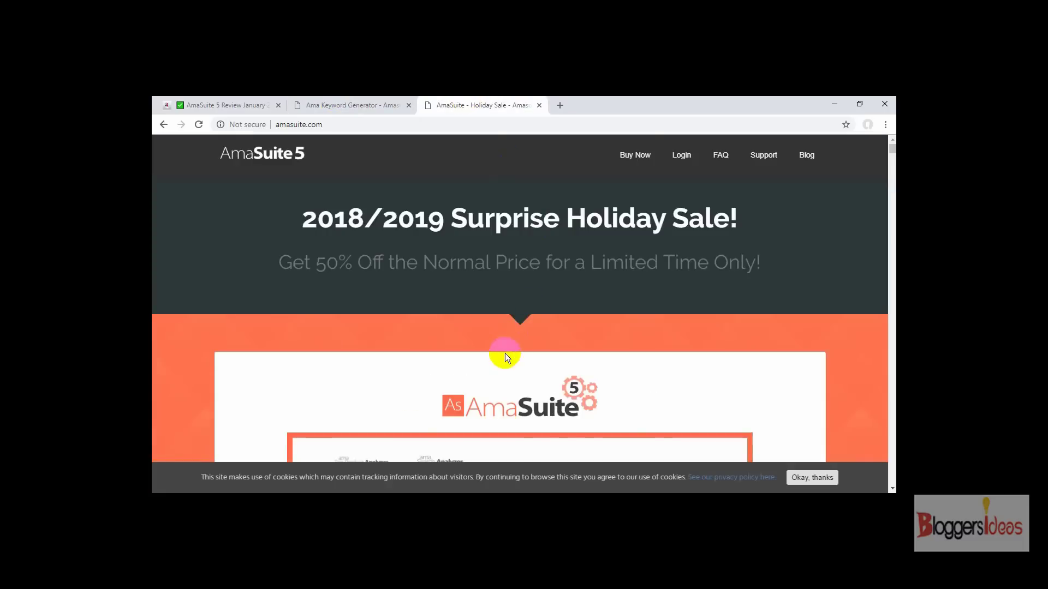
pyautogui.scroll(-15, 506, 353)
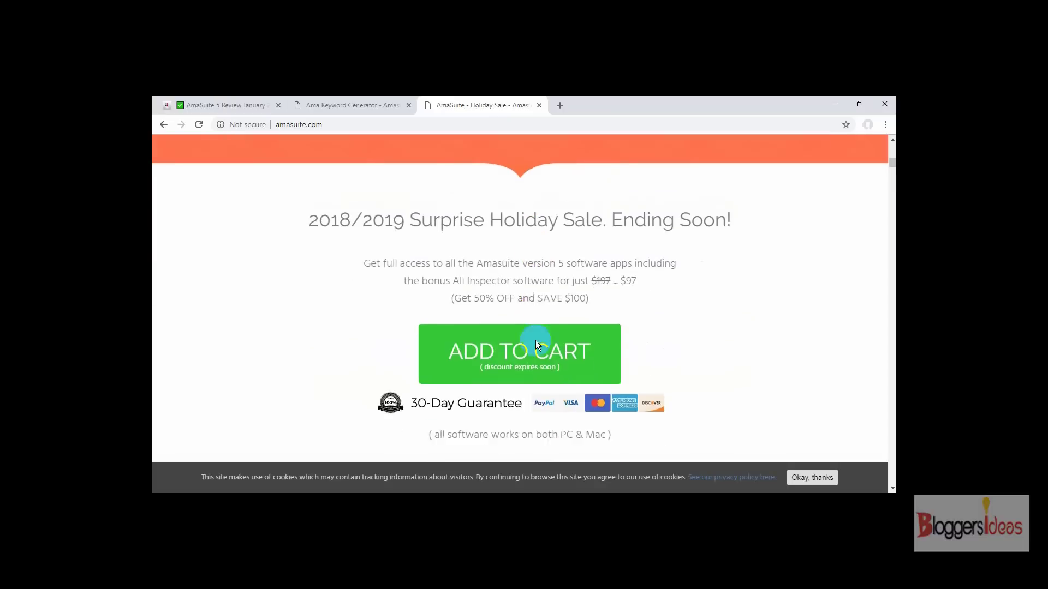
pyautogui.scroll(-2, 536, 341)
pyautogui.scroll(2, 532, 339)
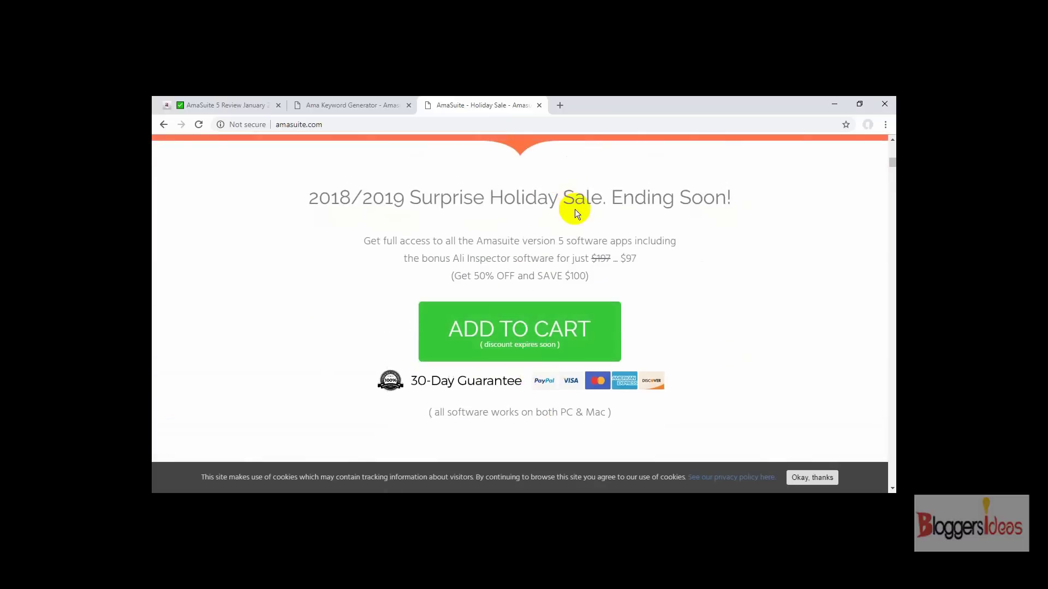